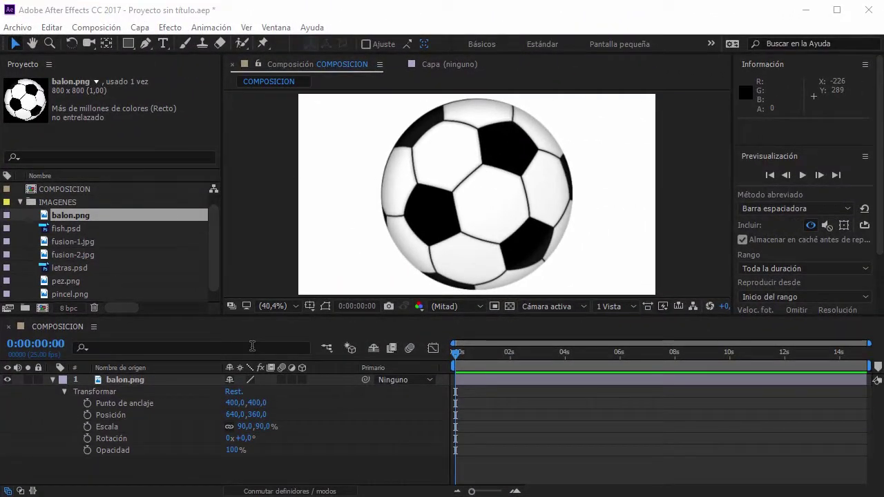
Step: Select the balon.png layer and expand its Transformar properties
click(61, 397)
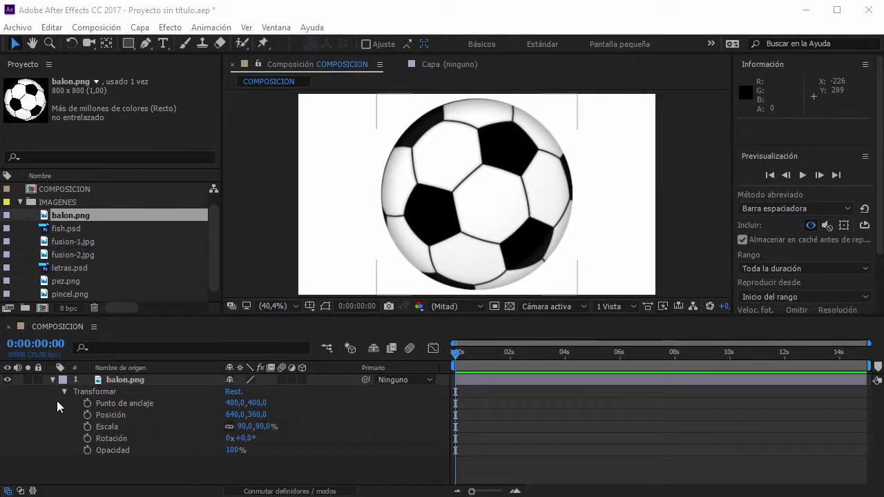
click(65, 392)
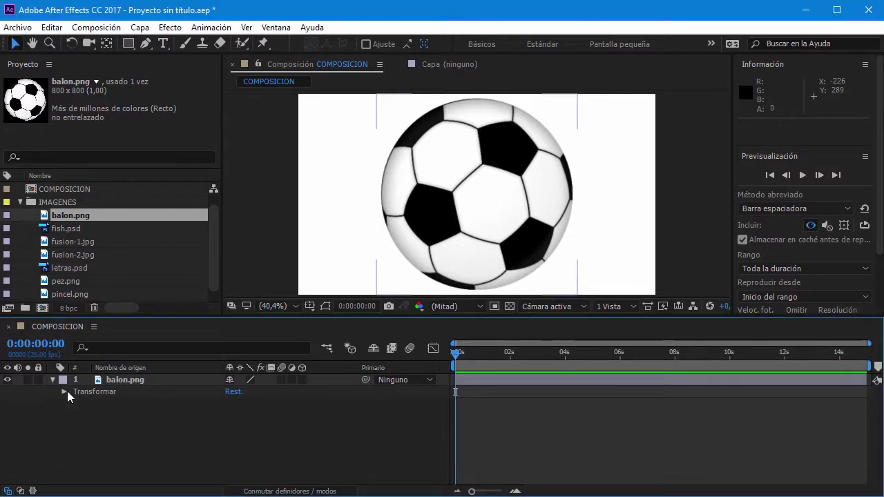
click(52, 379)
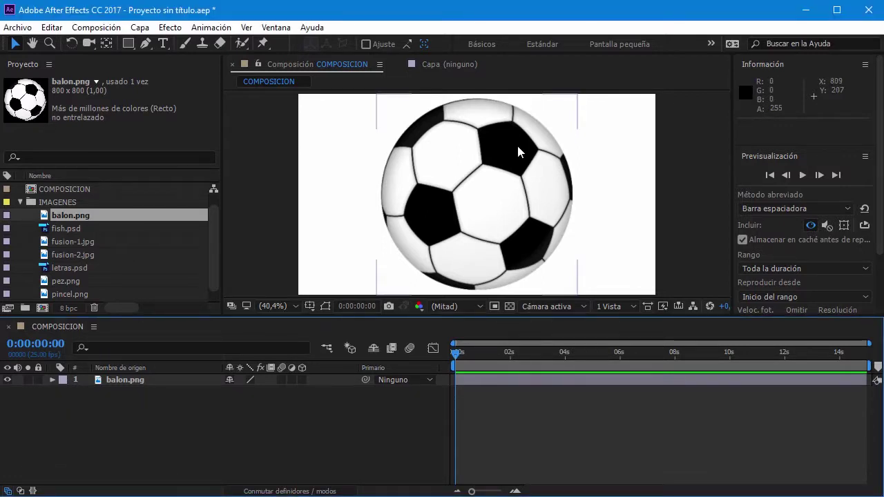
click(489, 140)
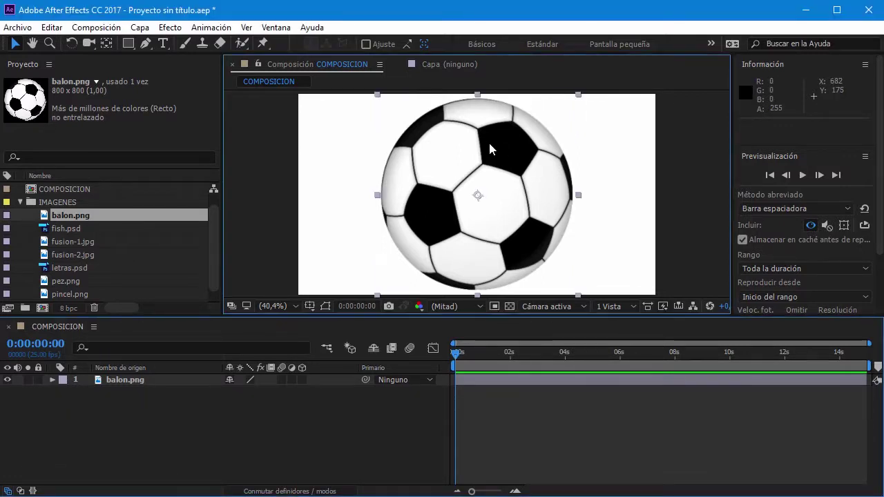
click(51, 380)
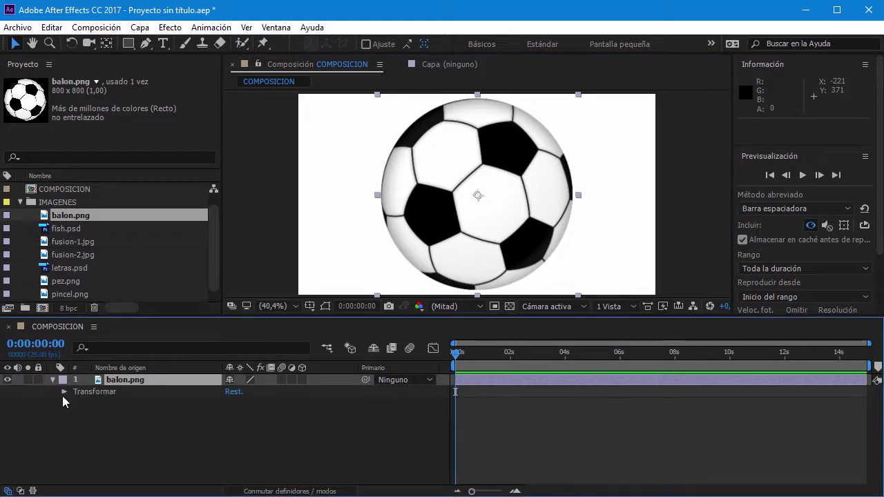
click(62, 392)
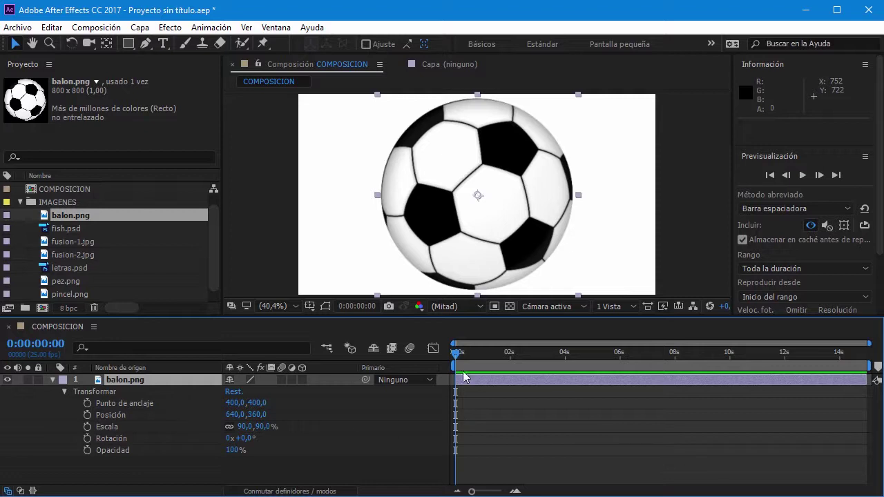
Step: Trim the balon.png layer to end at about 0:00:10:00, then return the playhead to 0:00:00:00
drag(456, 353, 721, 356)
key(Caps_Lock)
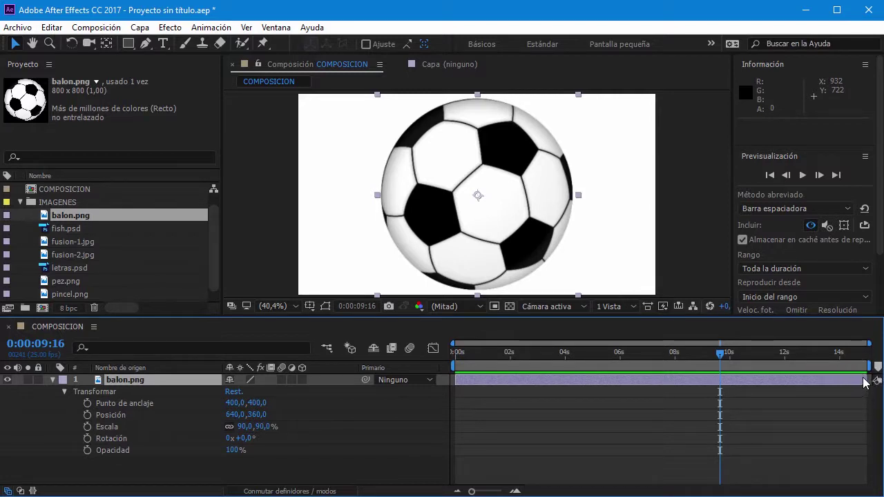
drag(869, 378, 783, 380)
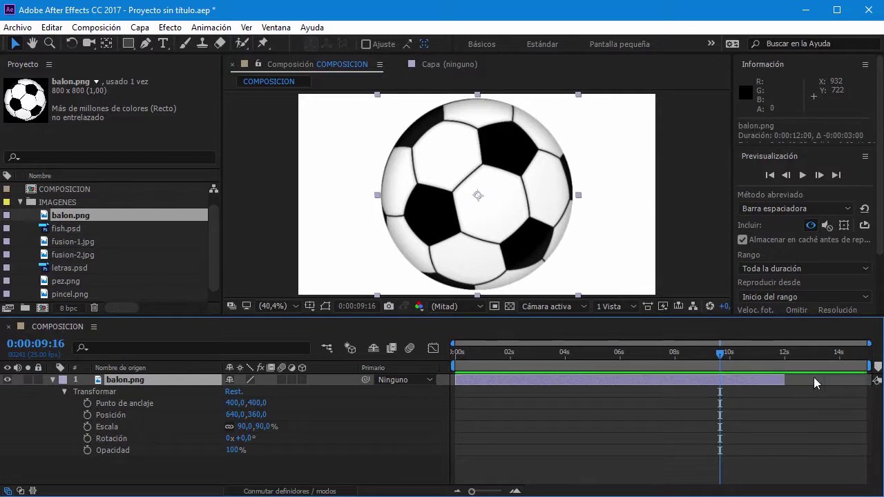
drag(783, 378, 732, 354)
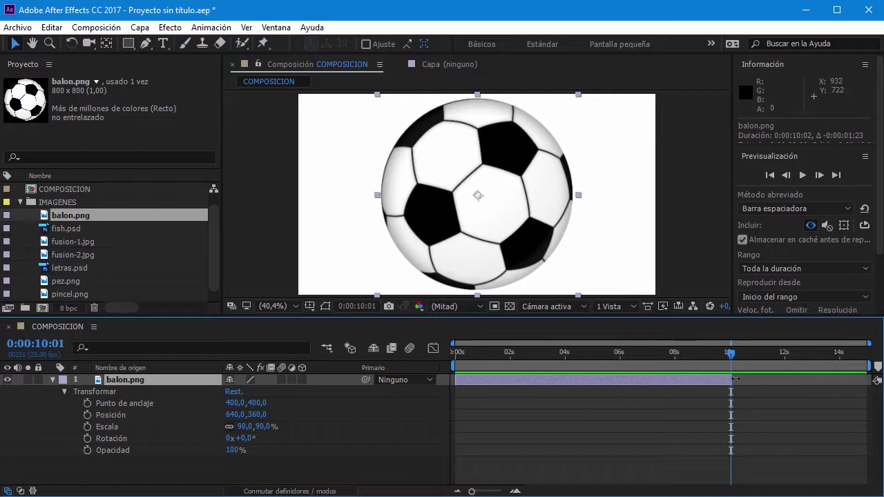
drag(736, 378, 732, 378)
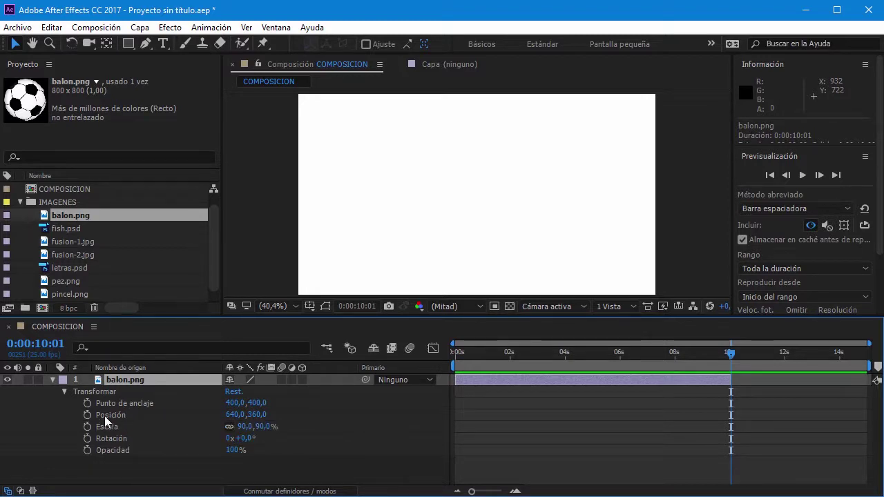
drag(698, 353, 454, 353)
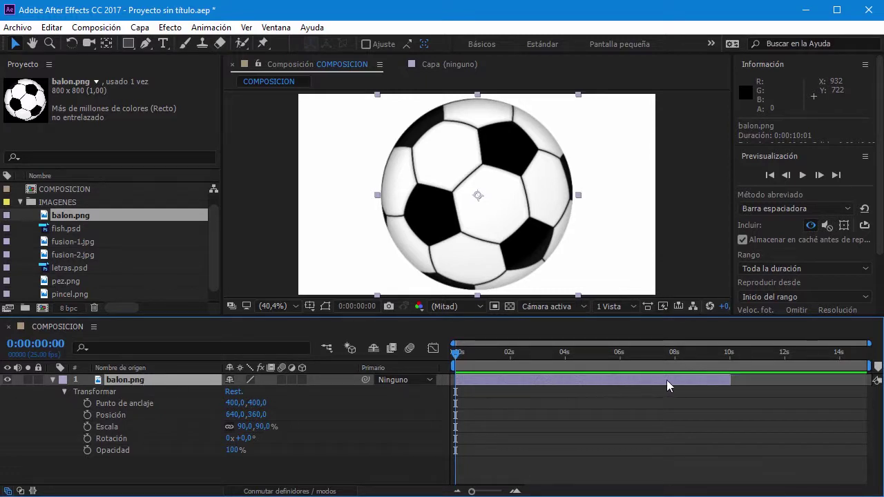
Step: Scale the ball down to 22% and place it at the left edge, position 98.9,280.2
click(525, 196)
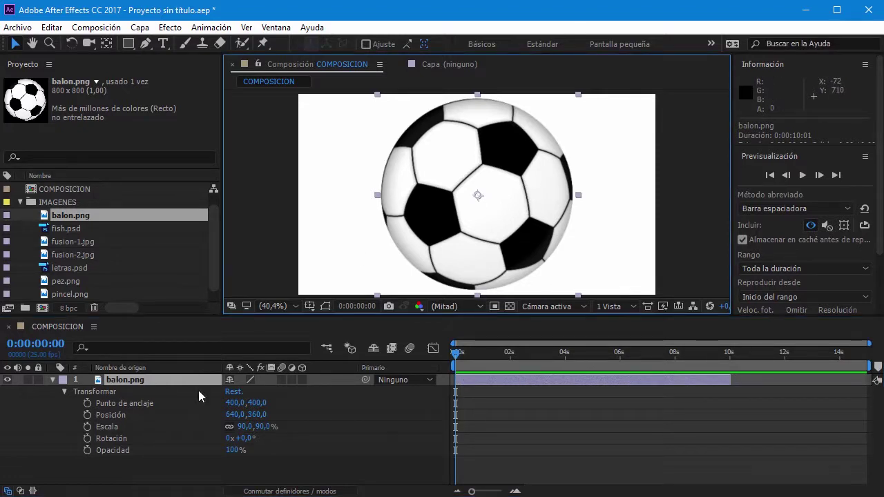
drag(242, 429, 210, 424)
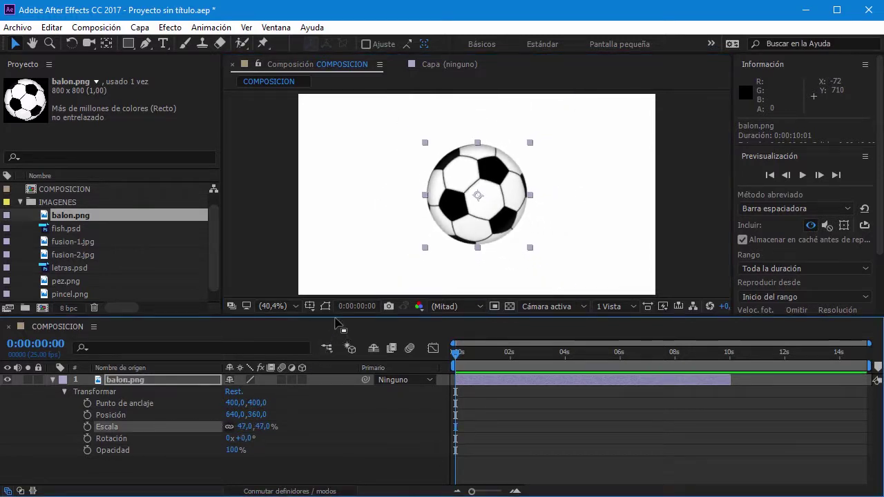
drag(336, 319, 326, 347)
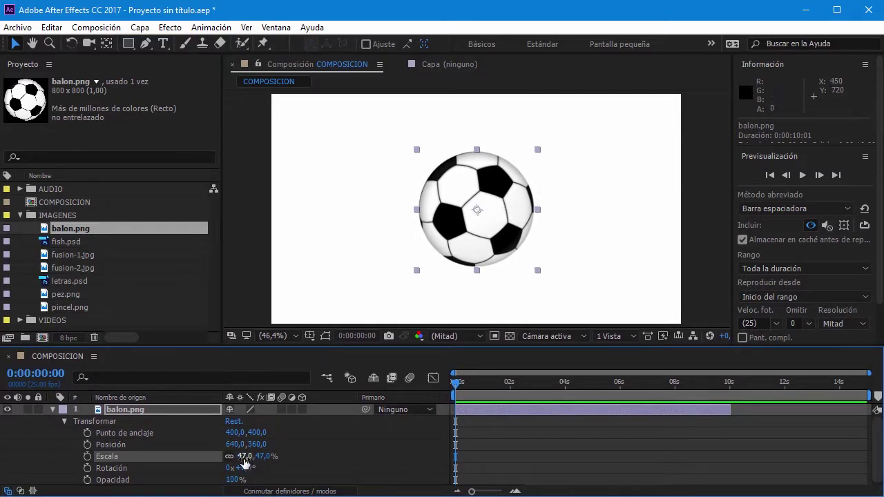
drag(244, 456, 220, 457)
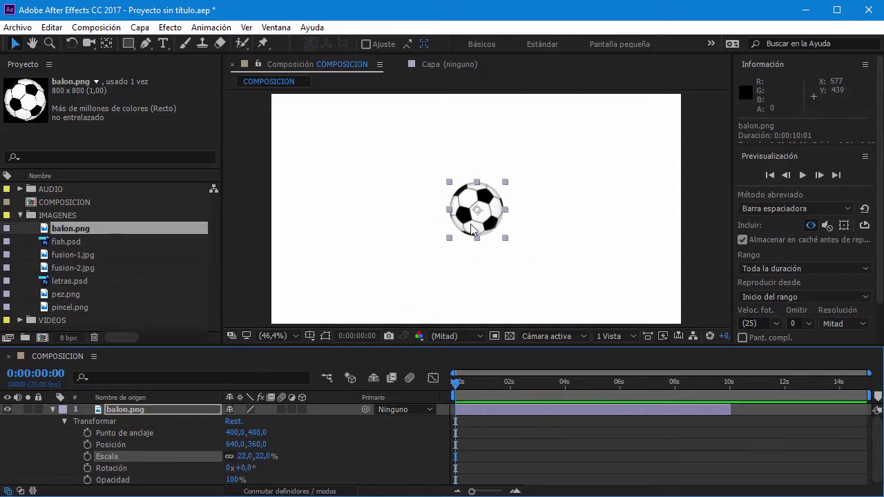
drag(483, 201, 310, 175)
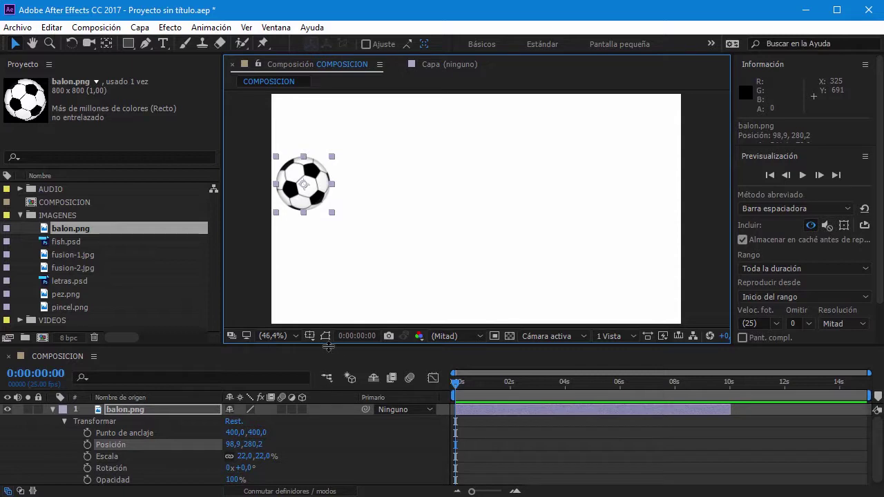
drag(329, 348, 335, 324)
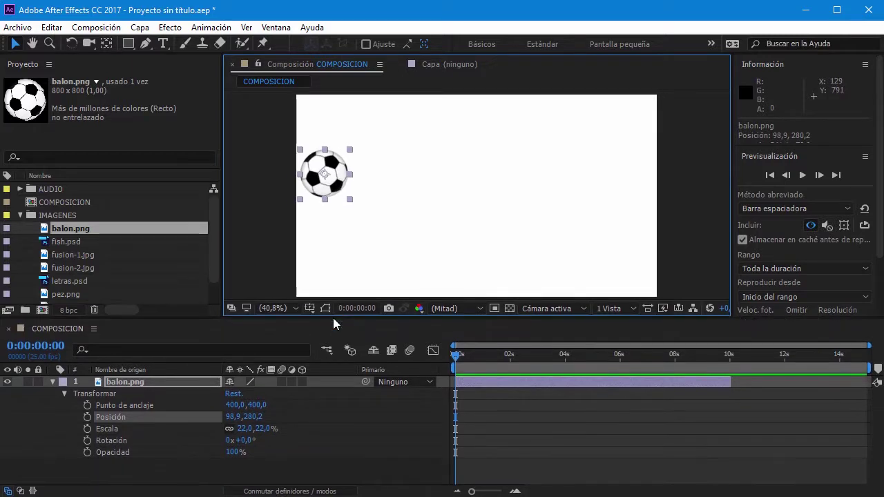
click(97, 478)
Step: Add the fusion-1.jpg sky image beneath the ball layer as the background
click(43, 259)
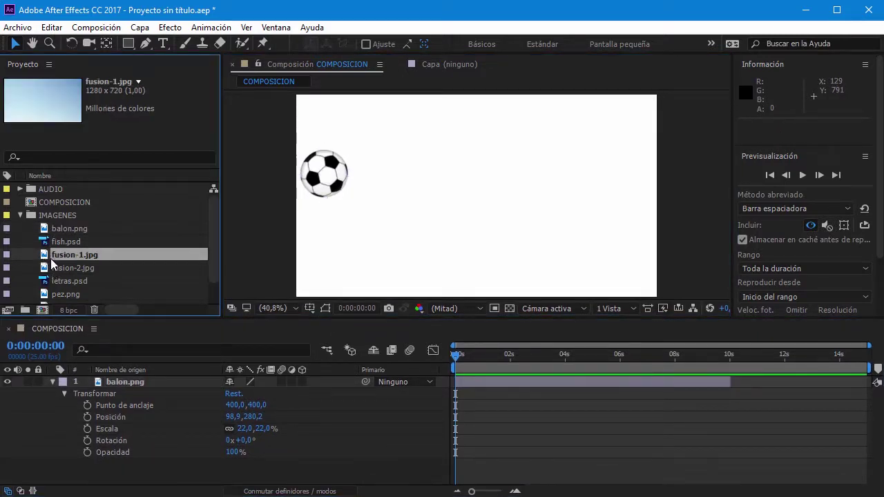
drag(51, 259, 56, 476)
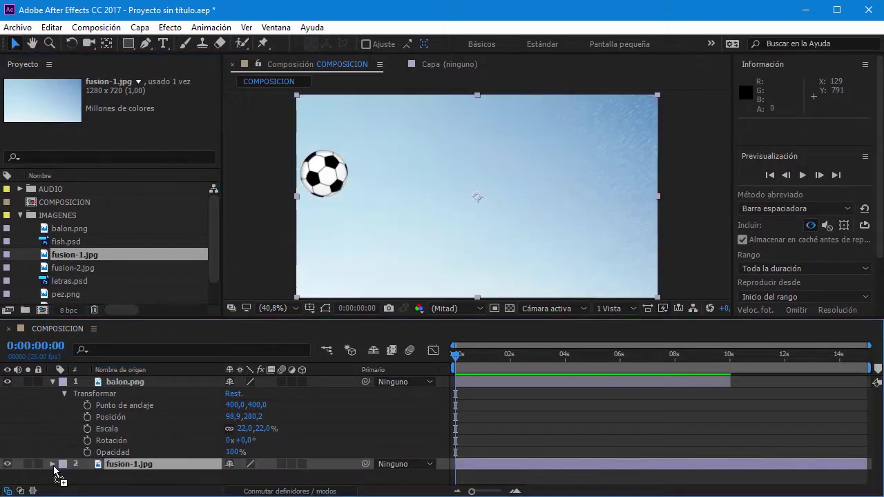
click(257, 292)
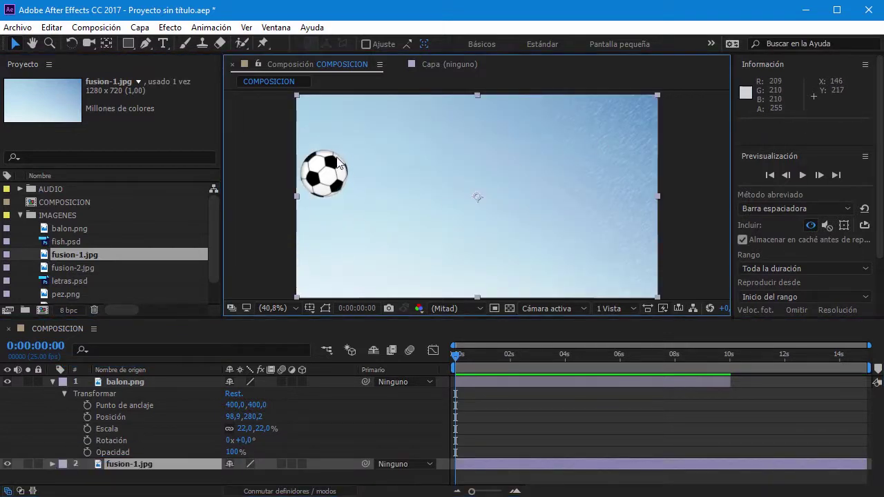
click(27, 464)
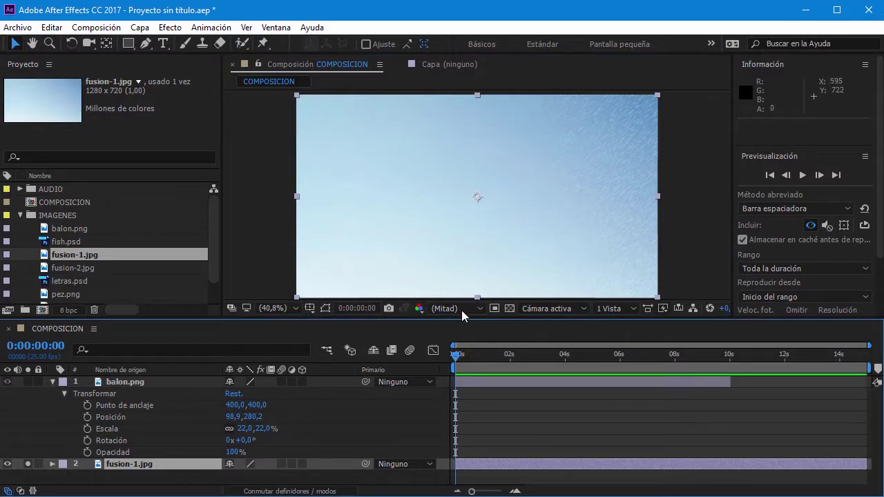
Step: Nudge the ball lower to 111.2,339.0, enlarge the viewer, and move the time to about 2s
click(120, 382)
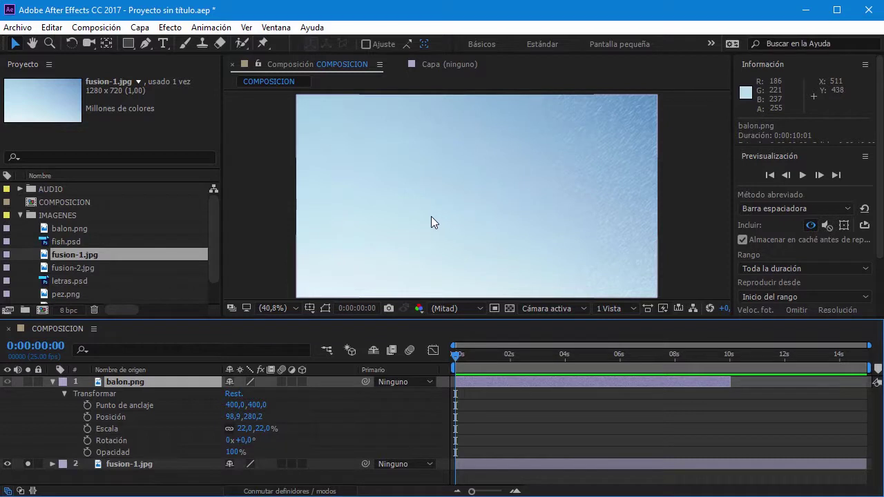
drag(333, 167, 336, 183)
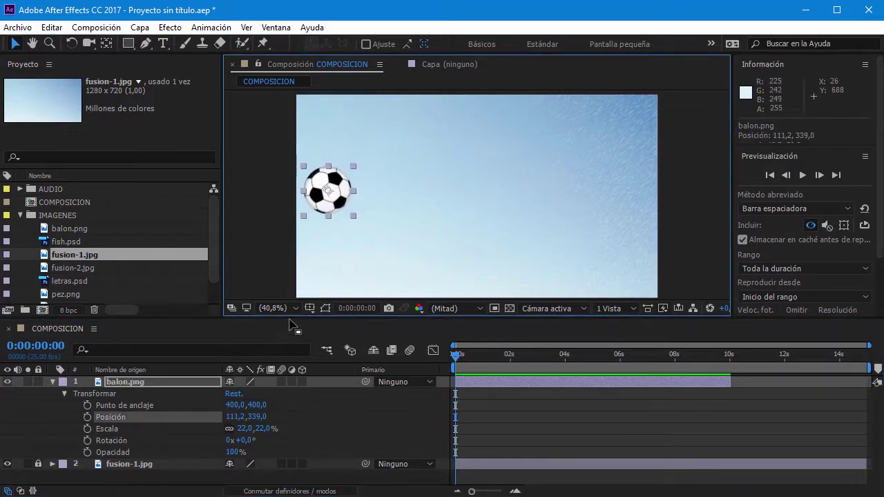
drag(292, 321, 290, 345)
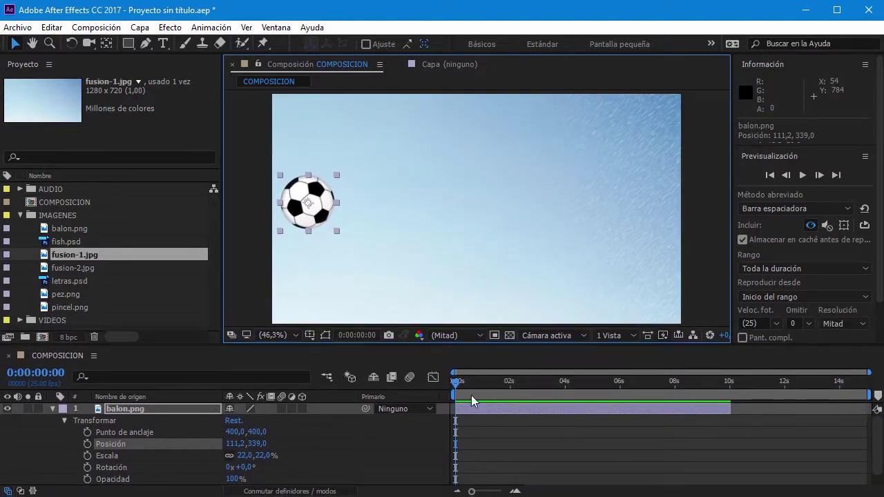
drag(455, 390, 514, 393)
Step: Set the time to 0:00:02:00 and add the first Posición keyframe at 111.2,339.0
click(42, 380)
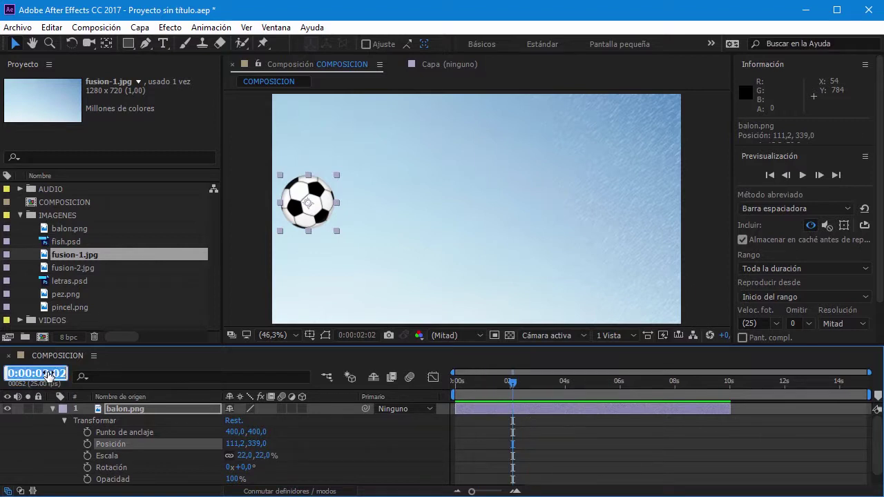
key(BackSpace)
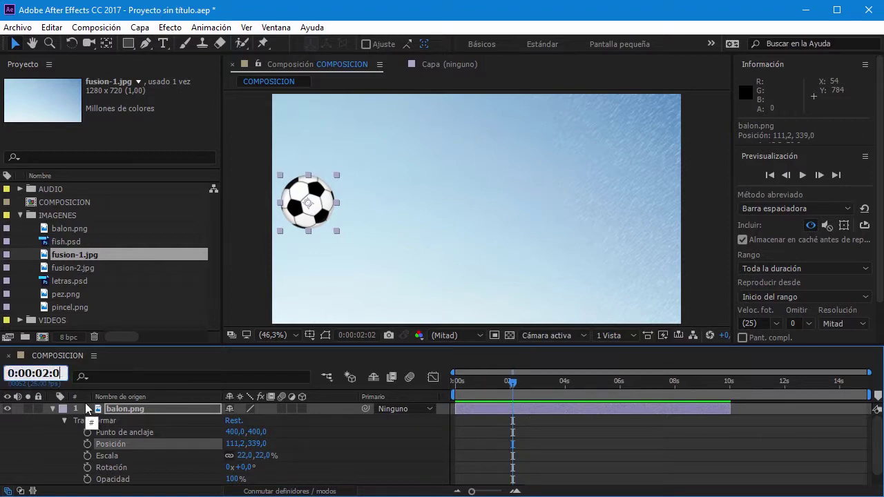
text(0)
key(Return)
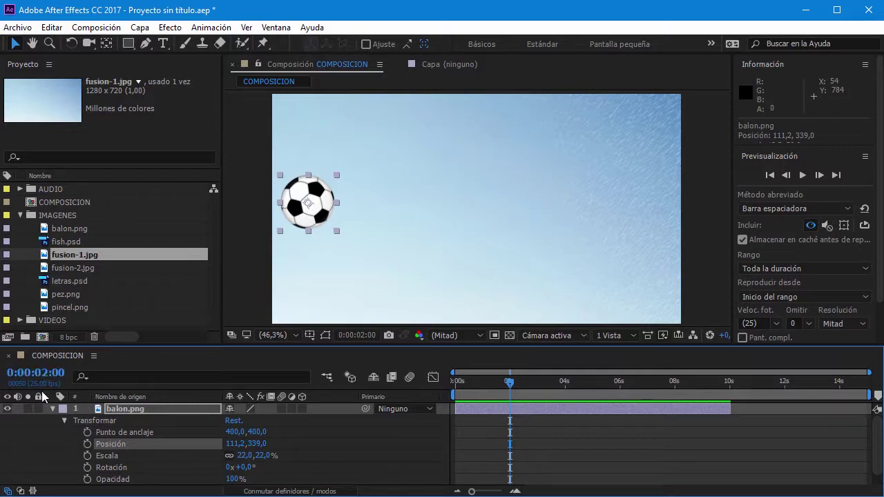
click(88, 444)
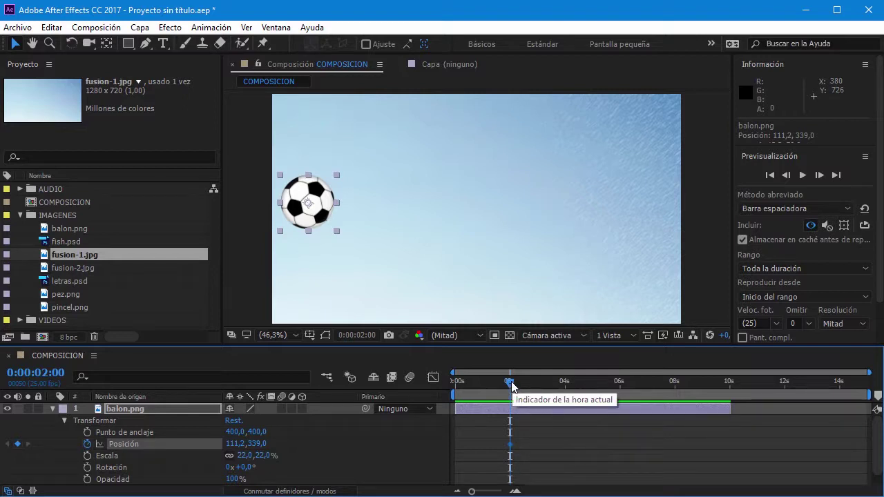
Step: Zoom the timeline in, go to 0:00:04:00, and add a Position keyframe there
click(514, 493)
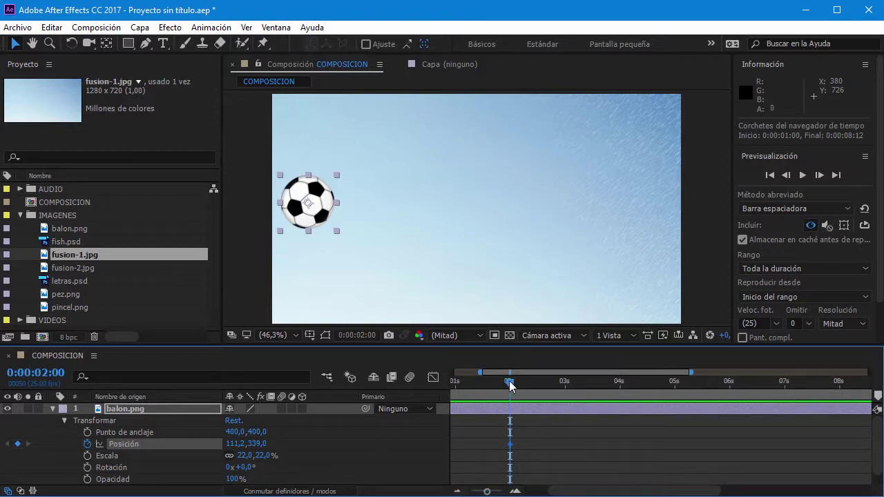
drag(510, 382, 624, 389)
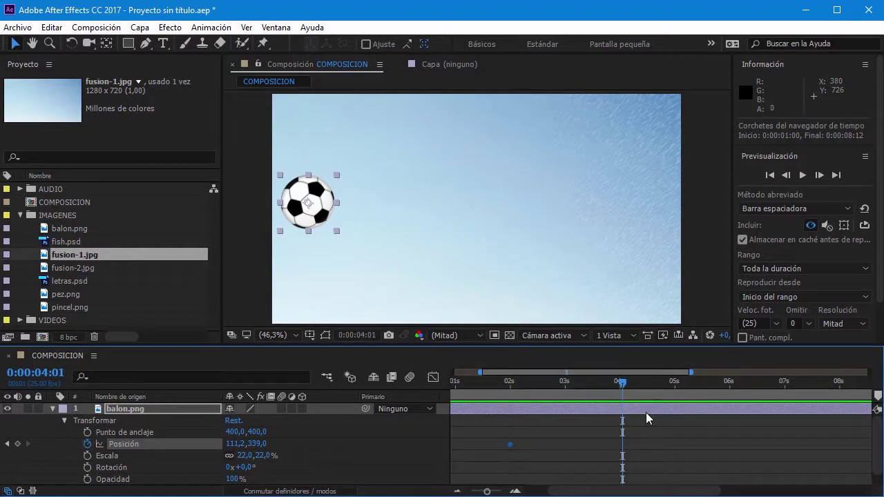
click(620, 385)
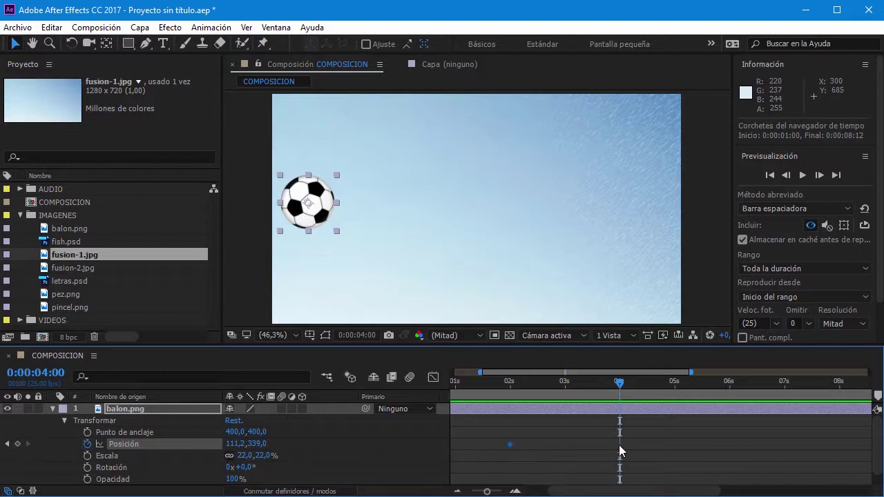
click(17, 446)
Step: Try moving the ball rightward, then undo and delete the 4-second Position keyframe
mouse_move(623, 453)
drag(232, 450, 829, 446)
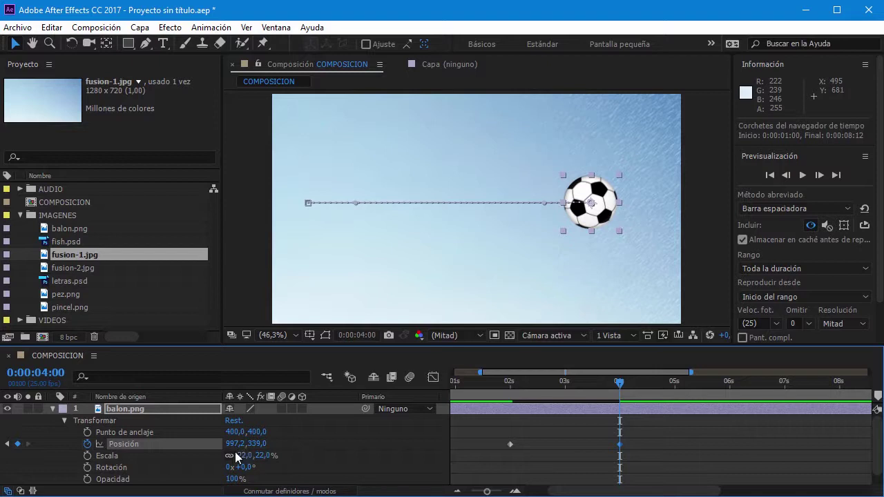
drag(238, 444, 412, 444)
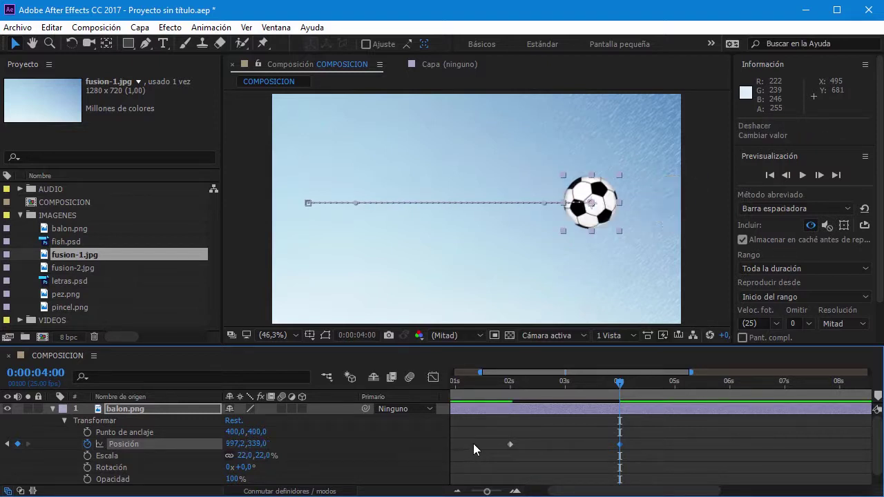
key(ctrl+z)
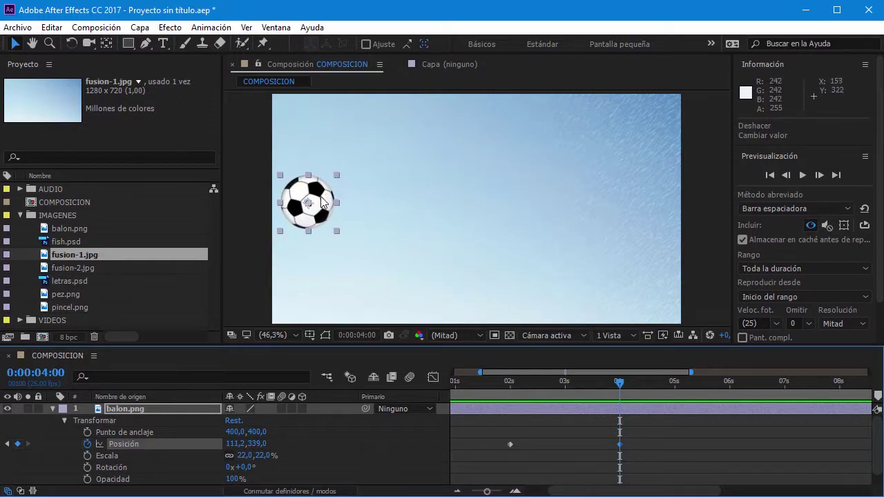
drag(323, 202, 688, 199)
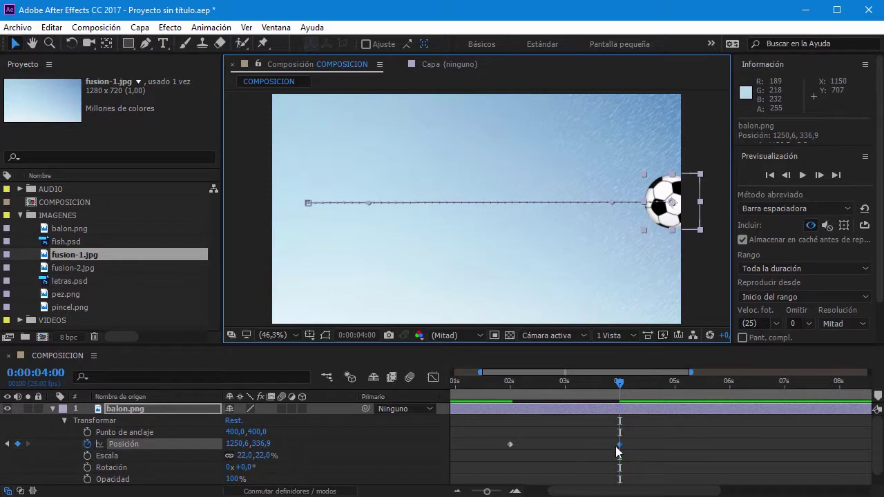
key(Delete)
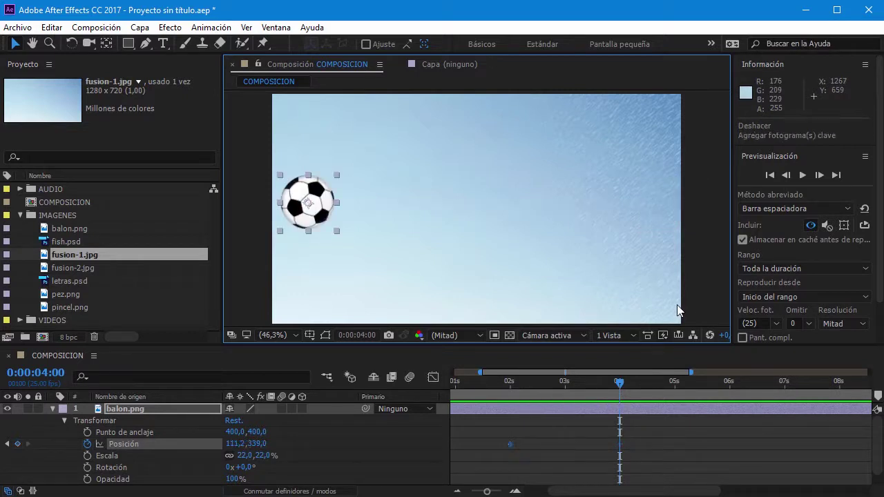
click(651, 440)
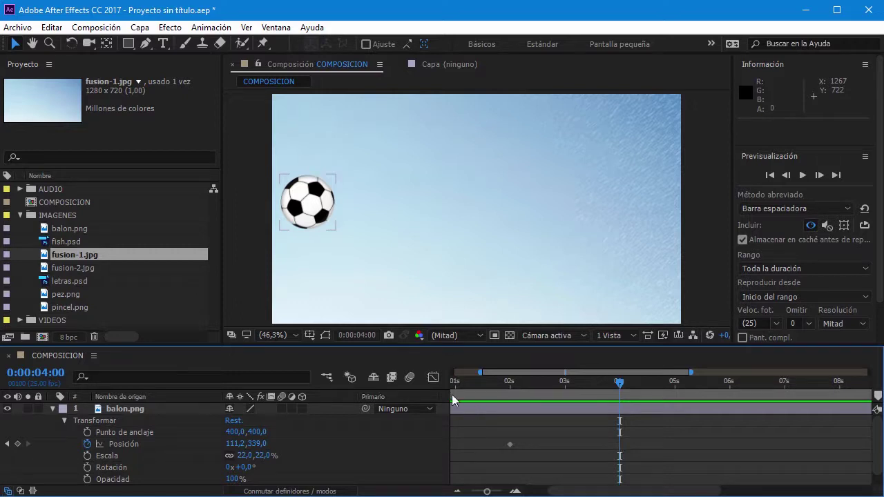
Step: Move the ball to the sky's lower right at 4s and preview the animation from the start
drag(311, 203, 659, 290)
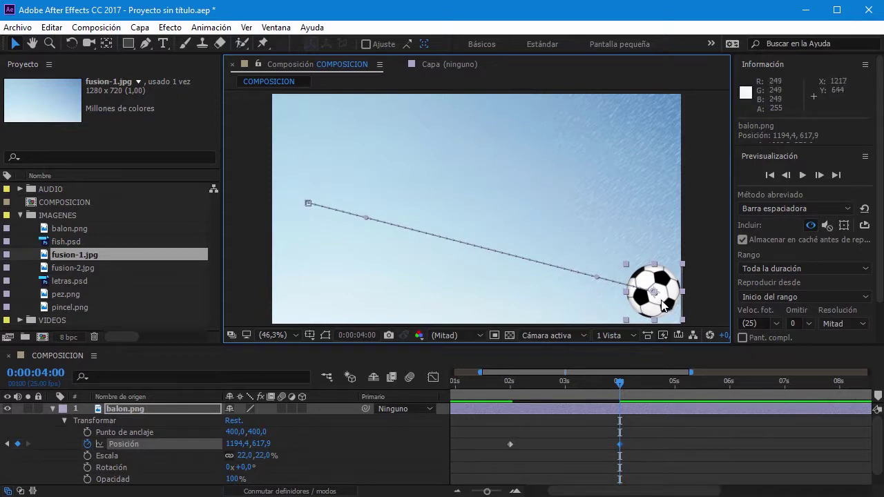
drag(622, 387, 447, 381)
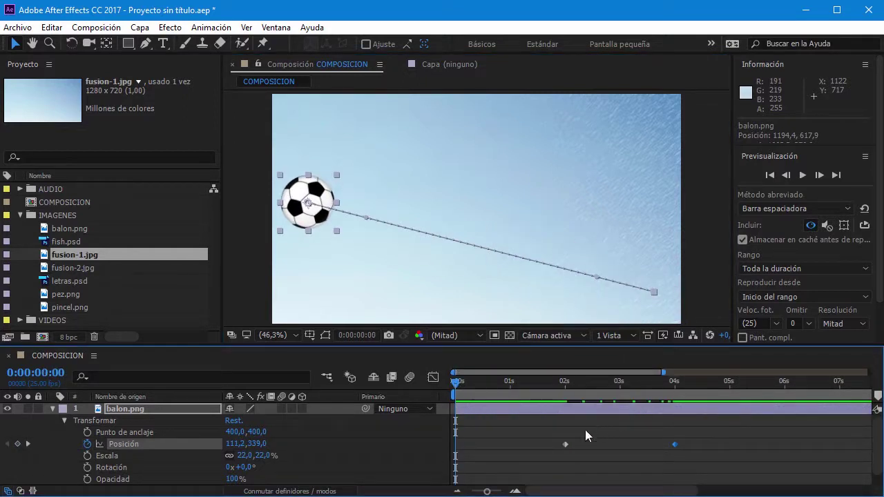
click(804, 180)
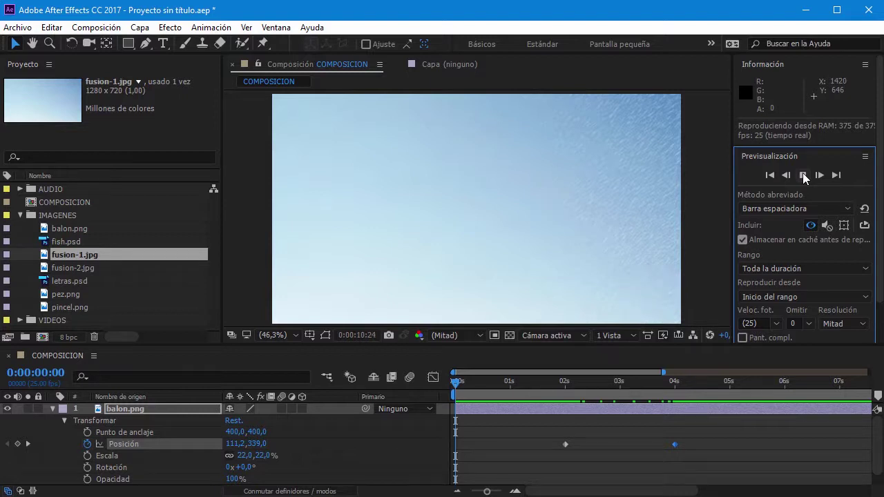
click(803, 177)
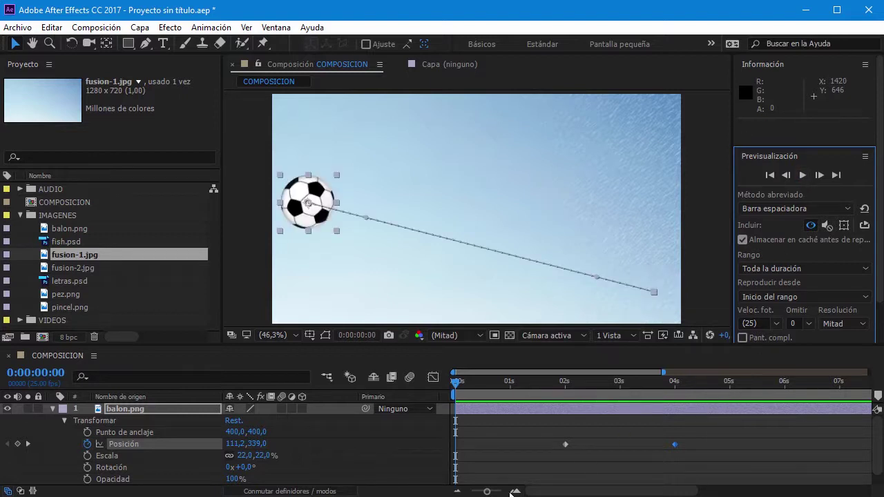
click(458, 493)
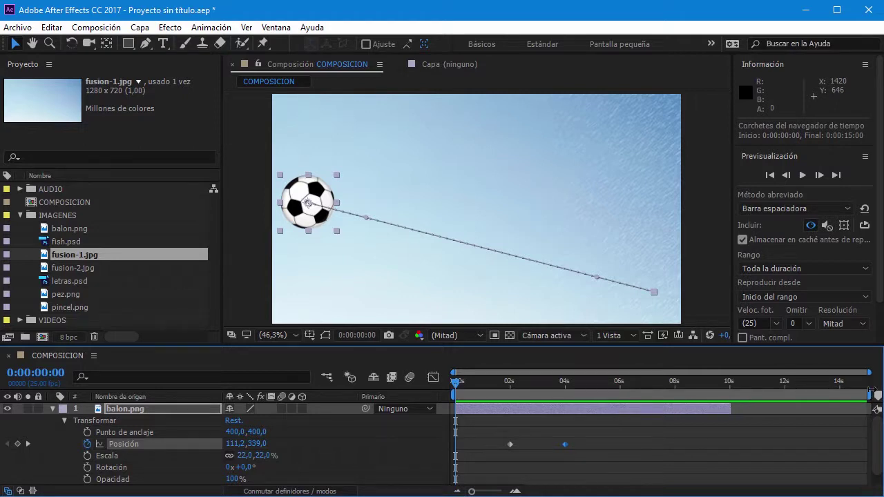
Step: Trim the work area and ball layer to about 8 seconds and play a preview
mouse_move(868, 394)
mouse_down()
mouse_move(619, 391)
mouse_move(677, 391)
mouse_up()
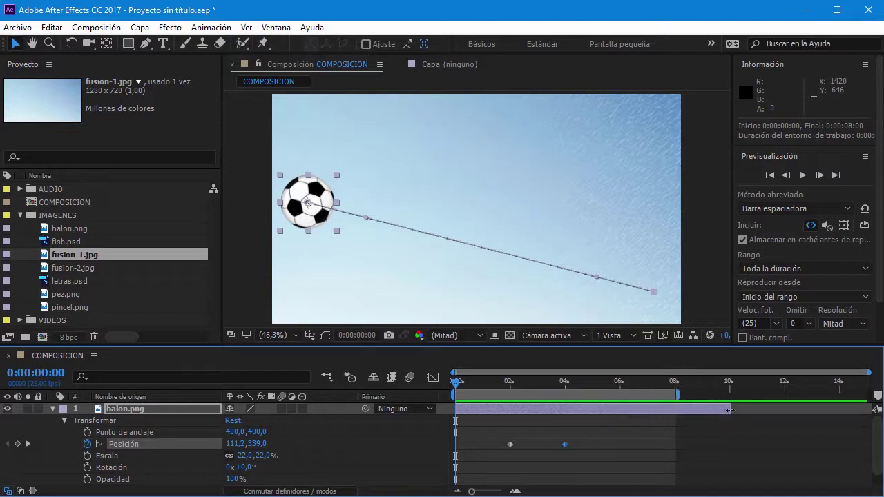
drag(730, 409, 678, 410)
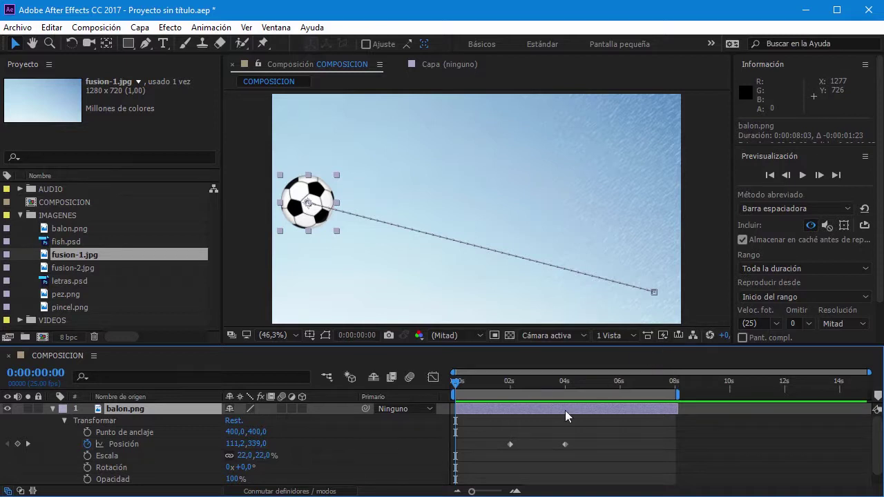
click(516, 492)
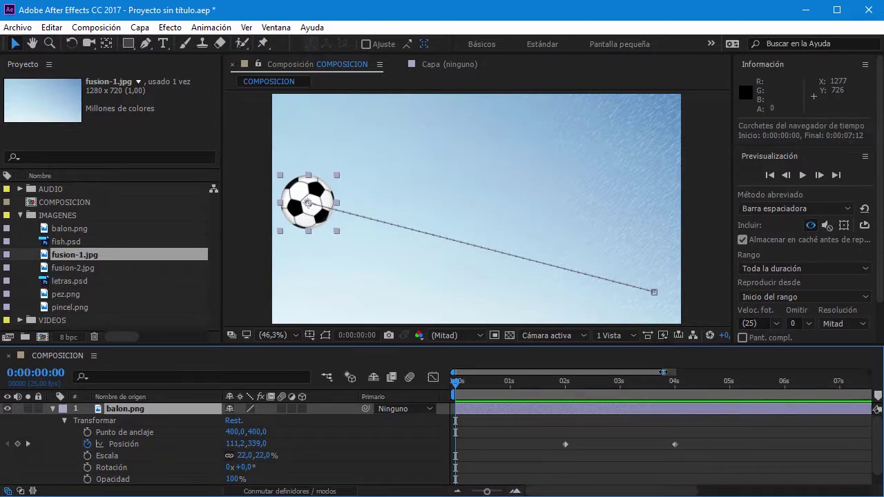
drag(663, 372, 688, 373)
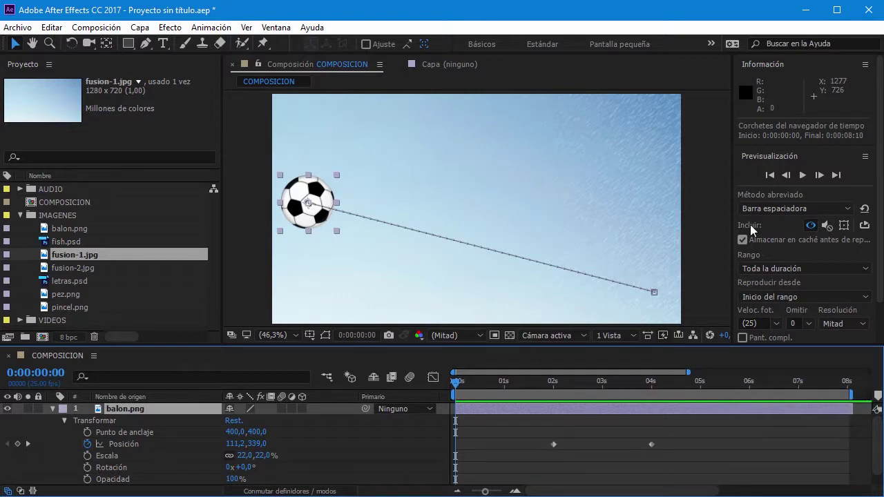
click(803, 176)
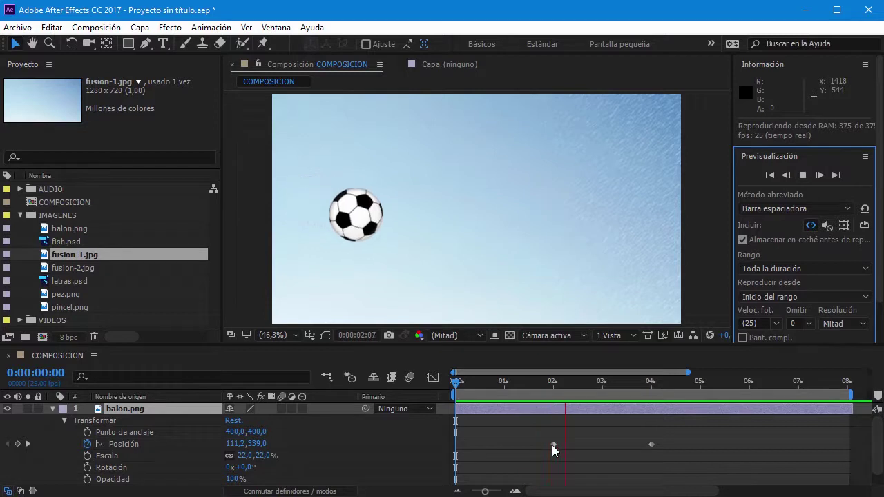
Step: Select the 02s and 04s Position keyframes and preview the animation again
click(802, 175)
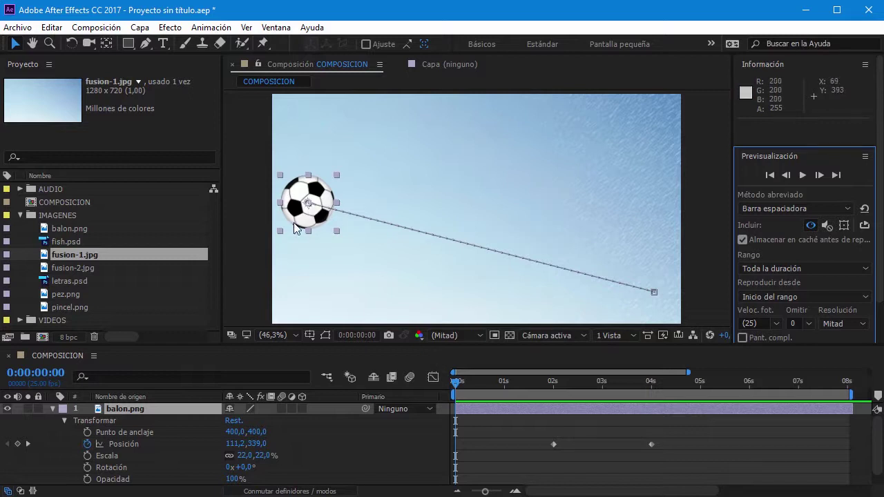
click(553, 444)
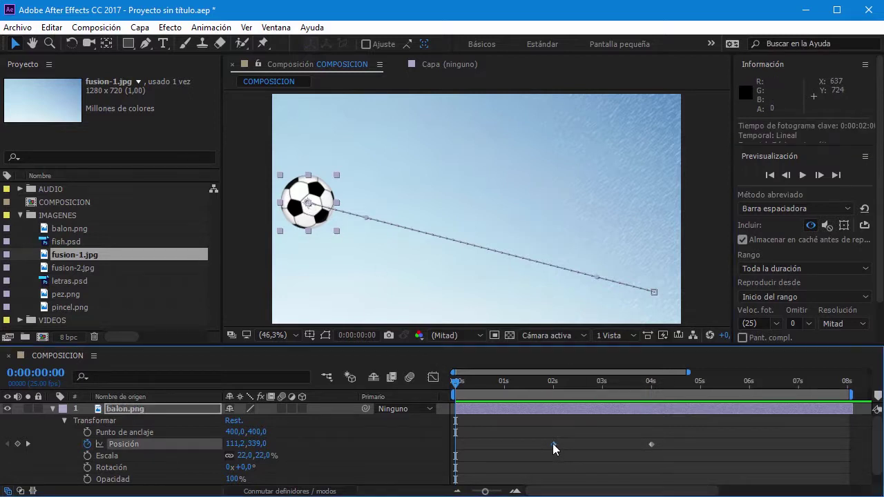
click(651, 444)
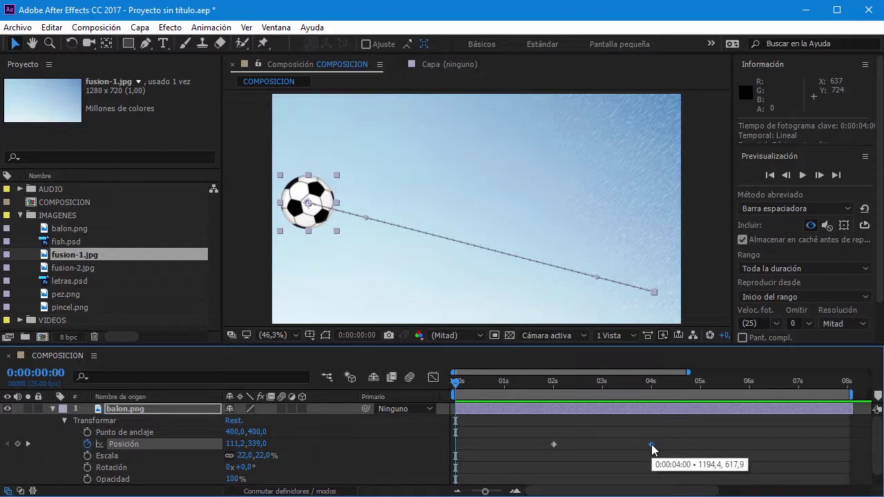
click(803, 175)
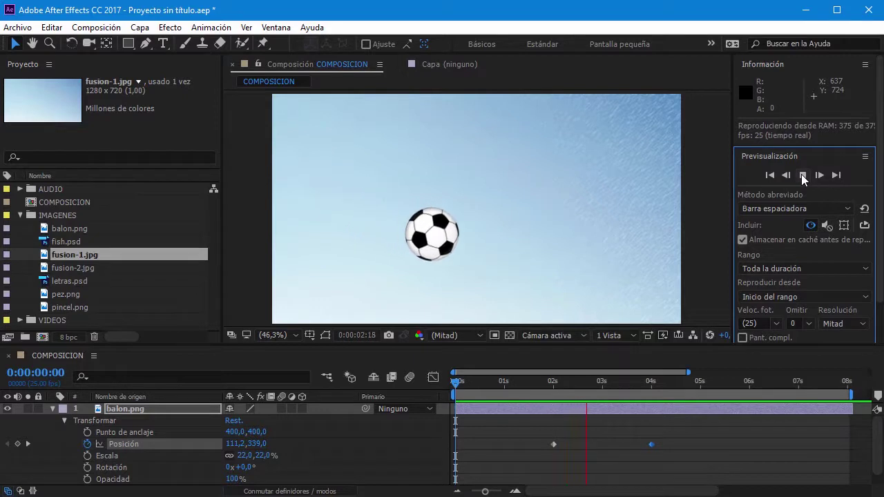
click(803, 176)
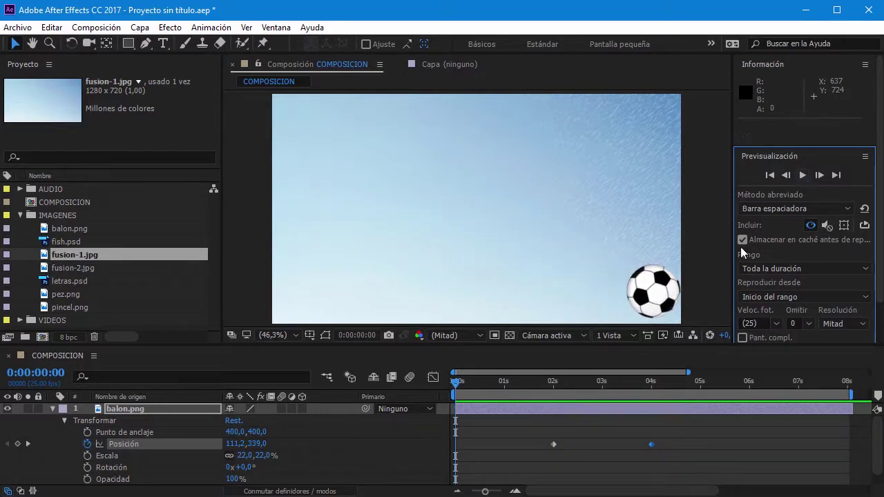
Step: Move the current time to about 0:00:02:24
mouse_move(651, 443)
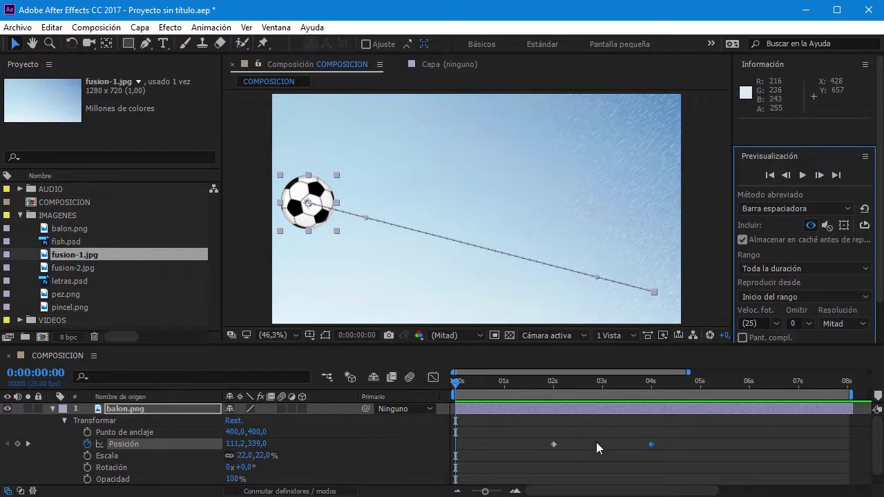
click(592, 392)
drag(599, 382, 602, 382)
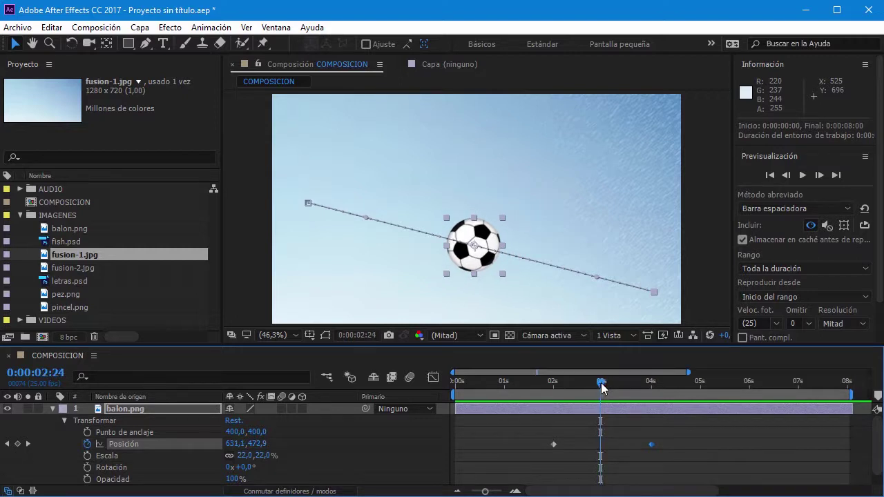
Step: Add a Position keyframe at 0:00:02:24 raising the ball to 670,252.4, then preview the arc
click(18, 445)
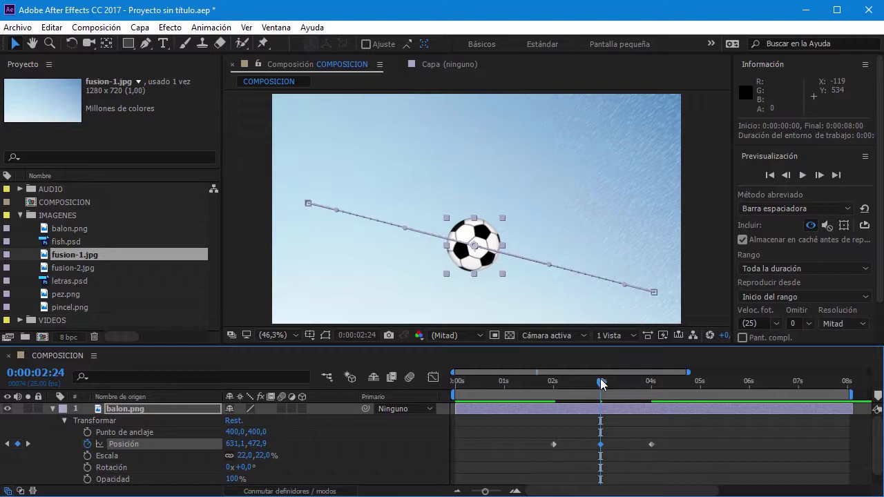
drag(486, 230, 496, 163)
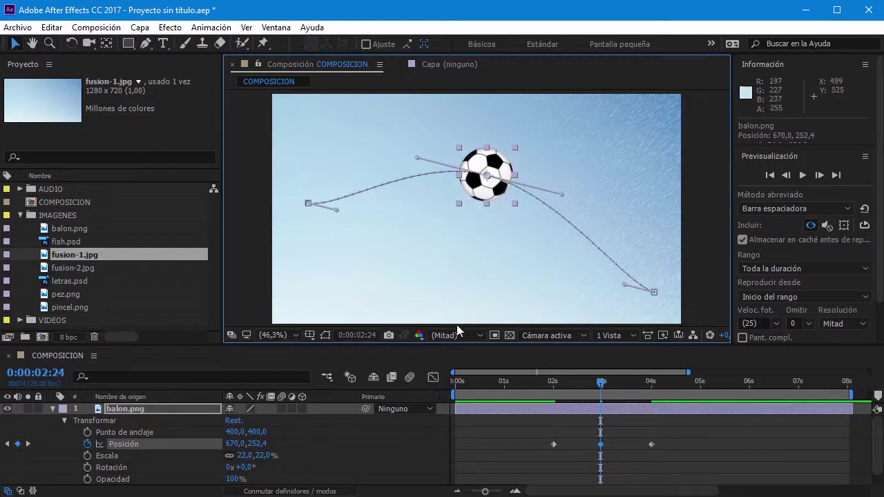
drag(601, 387, 519, 384)
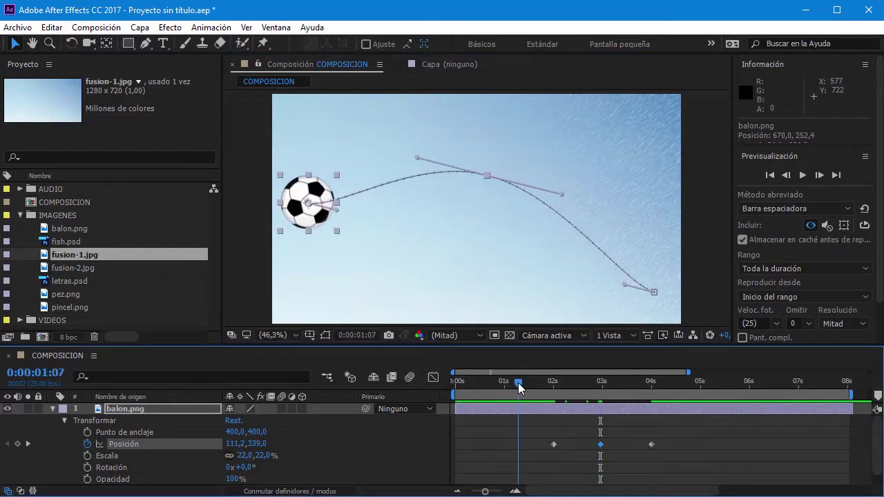
click(801, 176)
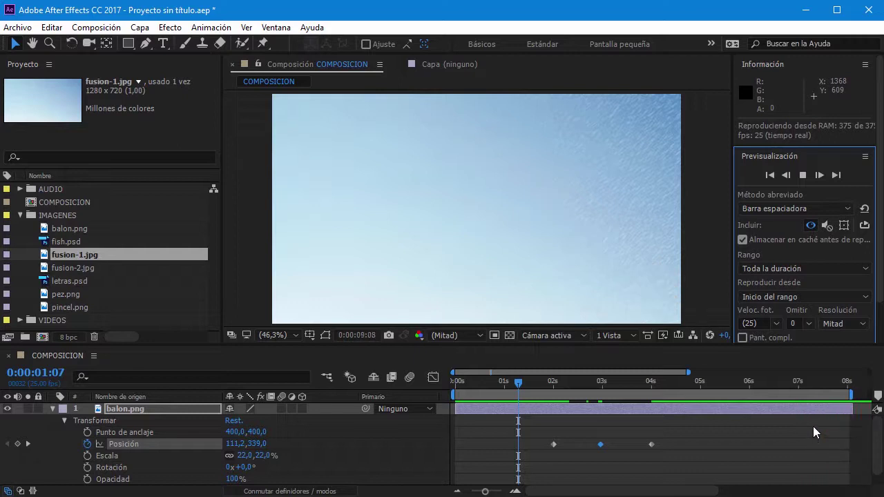
click(802, 176)
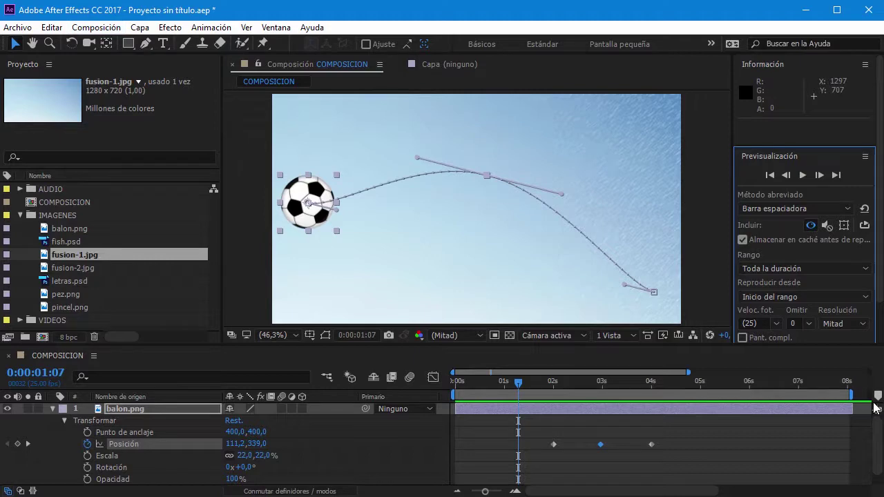
Step: Open Ajustes de la composición for COMPOSICION and clear the 0:00:15:00 Duración value
click(97, 27)
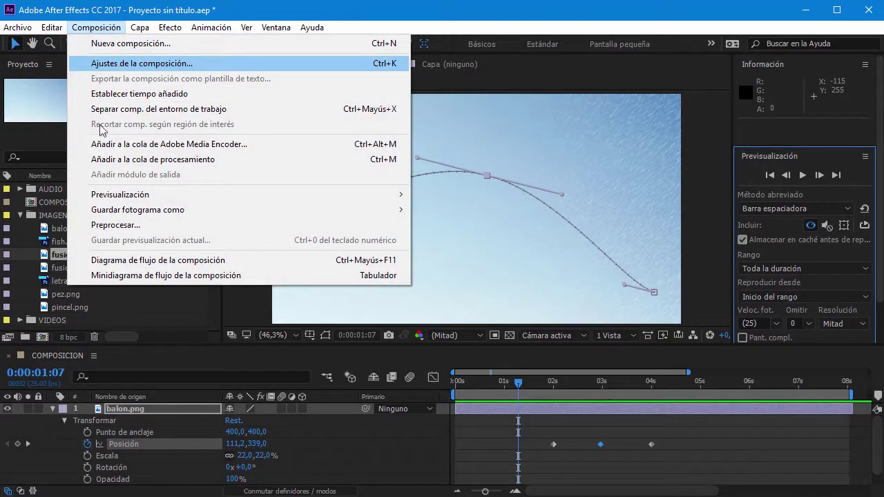
click(56, 232)
click(60, 203)
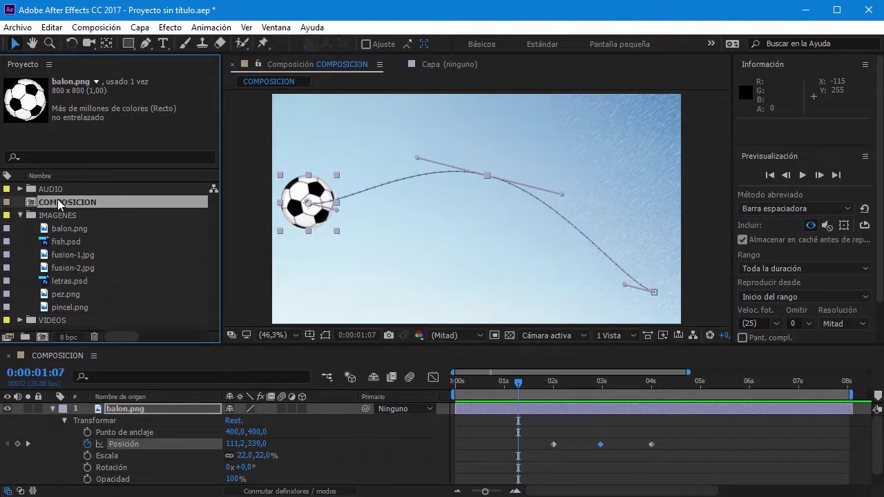
click(97, 27)
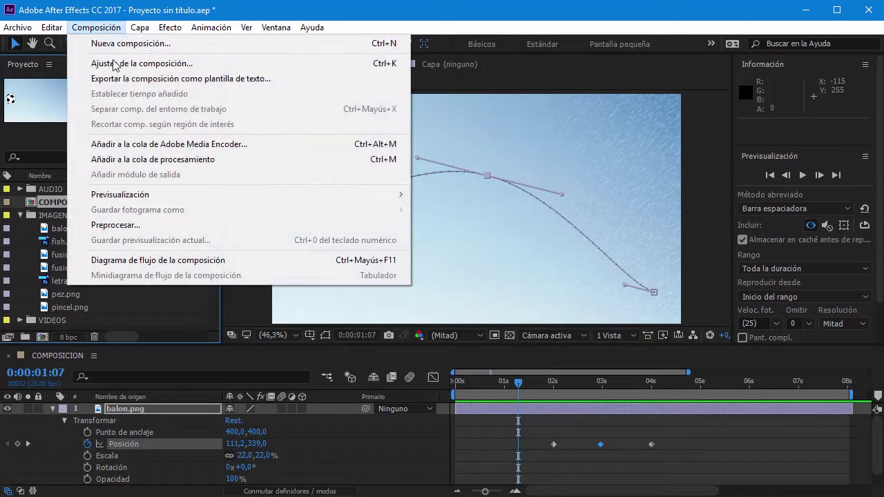
click(116, 64)
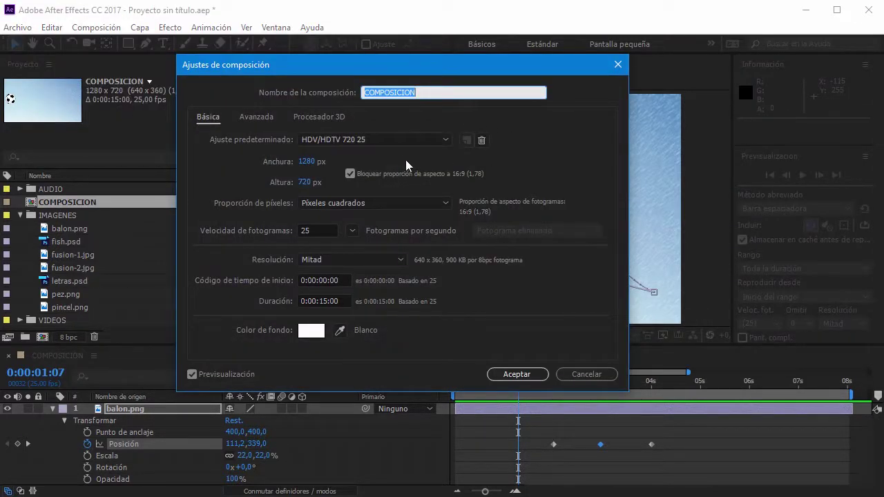
click(325, 305)
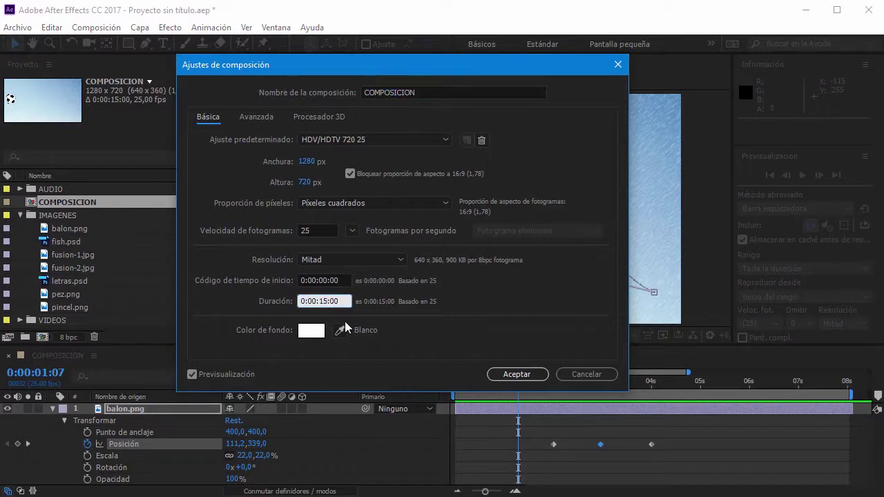
key(BackSpace)
key(BackSpace)
Step: Apply the 08s duration to COMPOSICION and preview the ball's arcing animation
text(0)
click(517, 375)
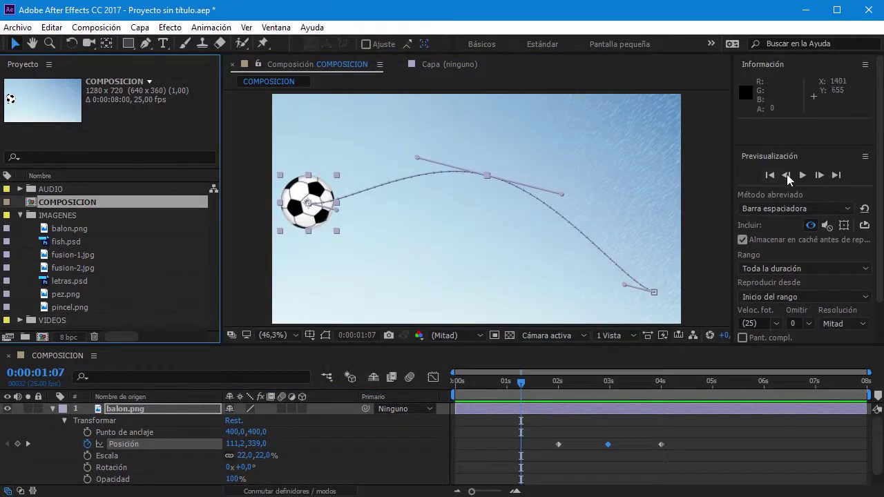
click(803, 175)
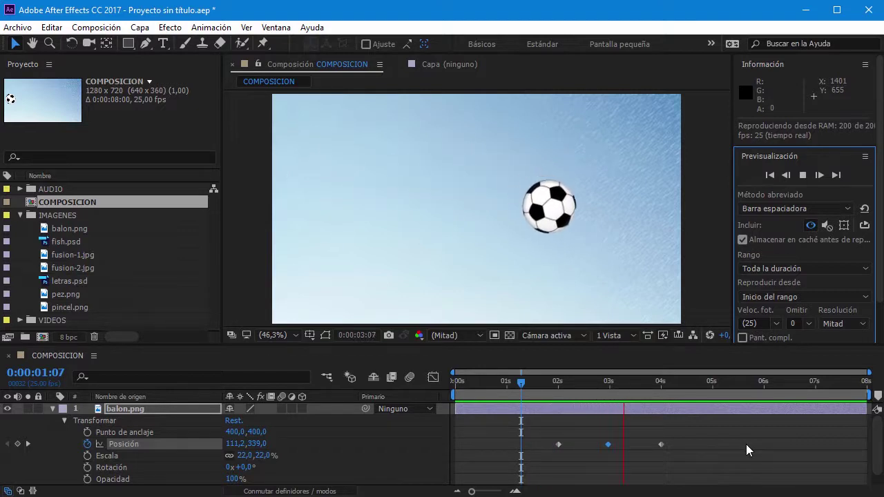
click(802, 175)
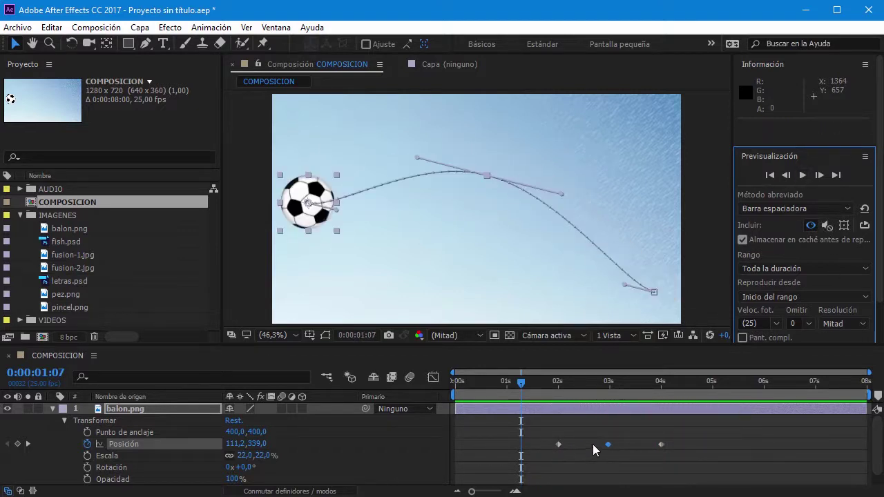